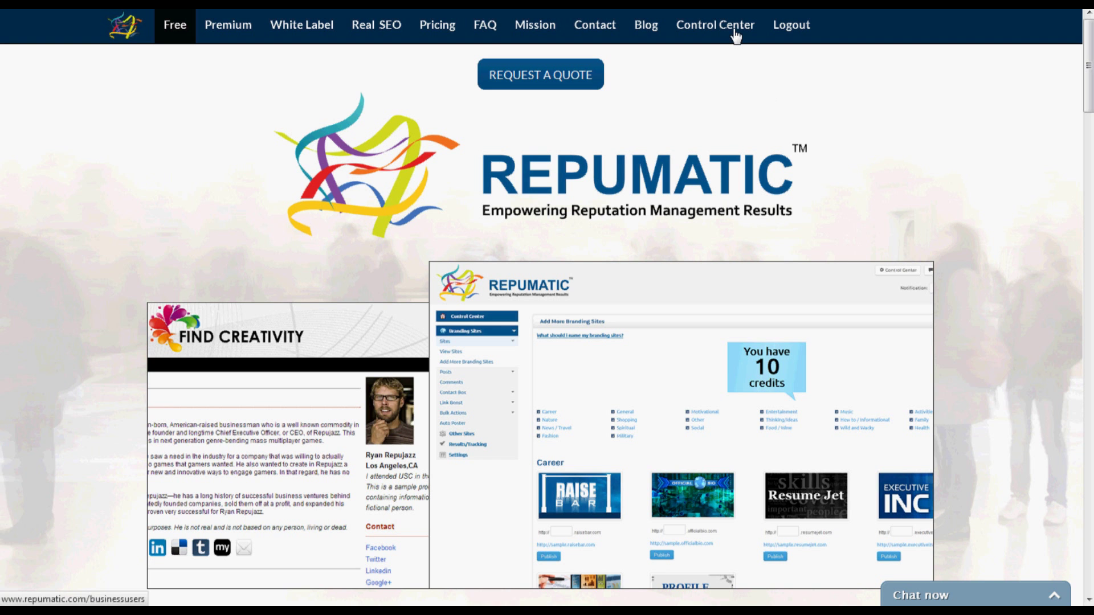
- Open the Launch Sites page under Control Center's Branding Sites > Launch/View Sites
click(736, 36)
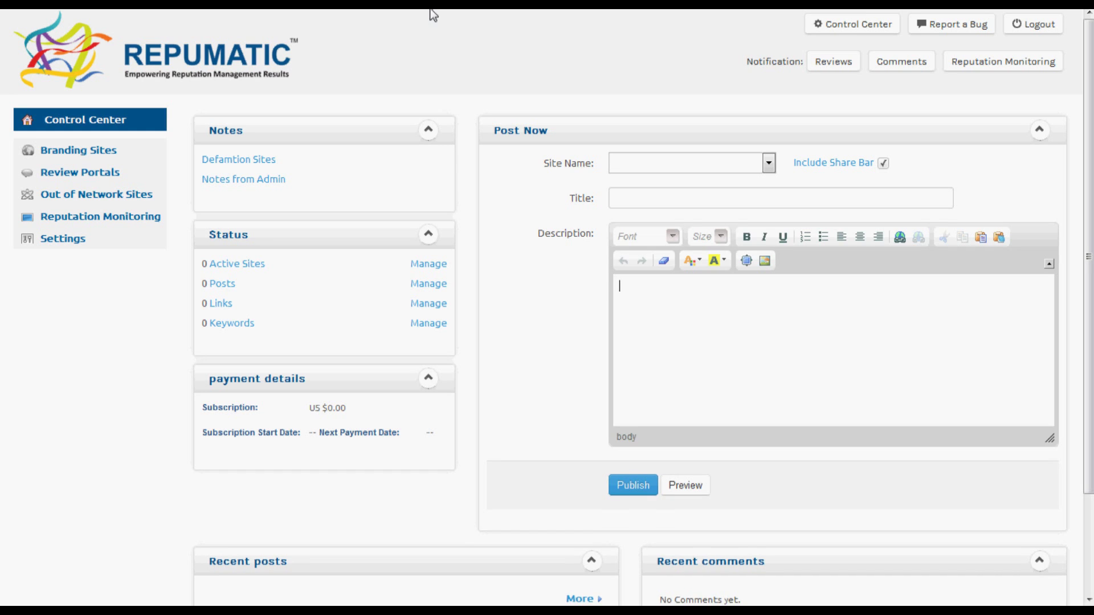
click(146, 150)
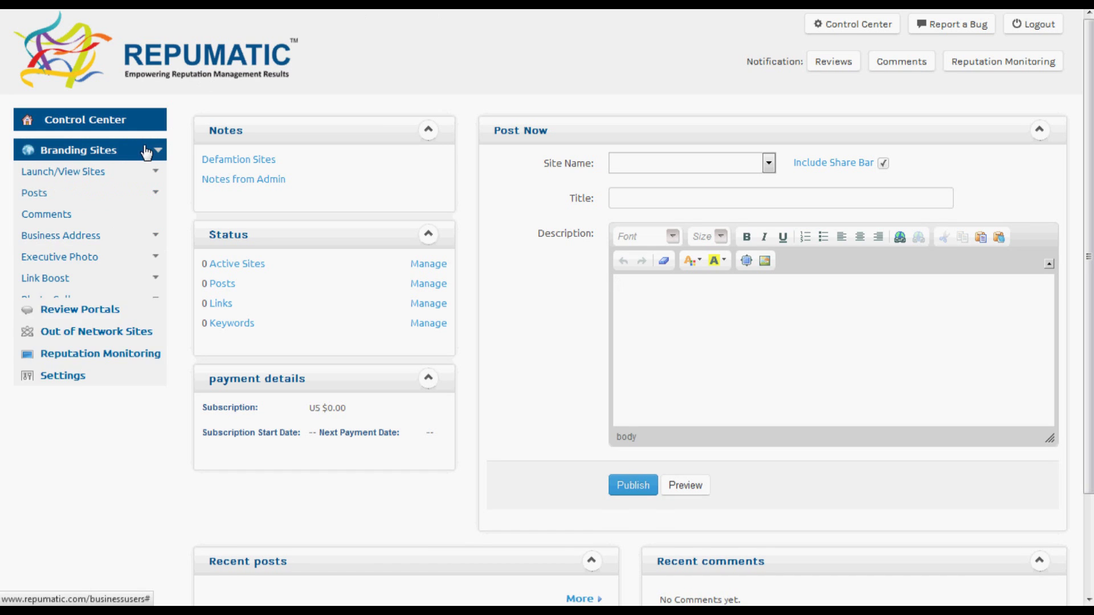
click(108, 174)
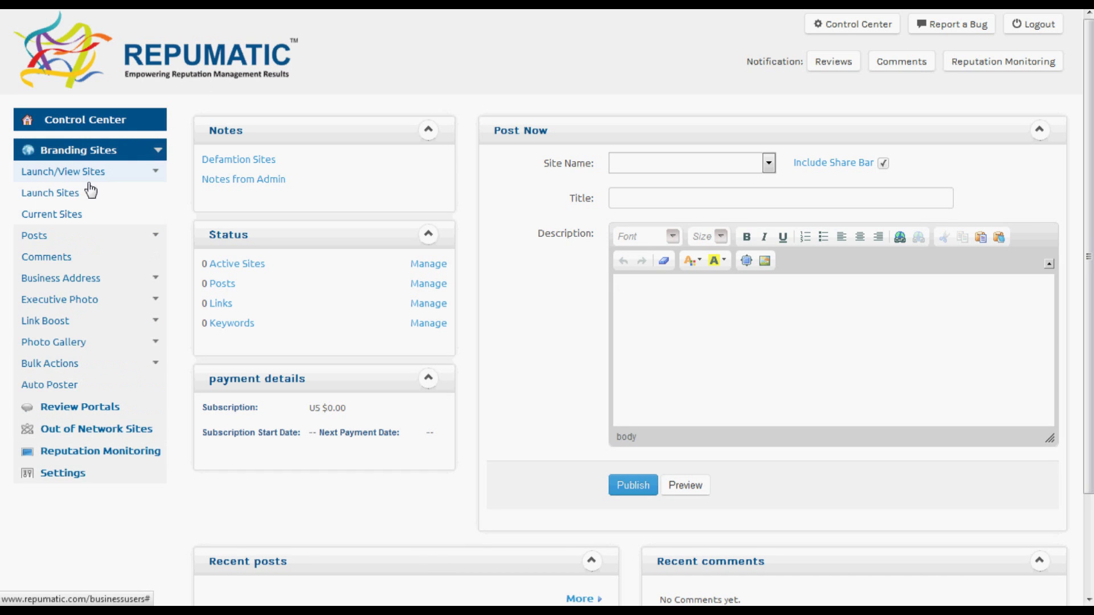
click(76, 197)
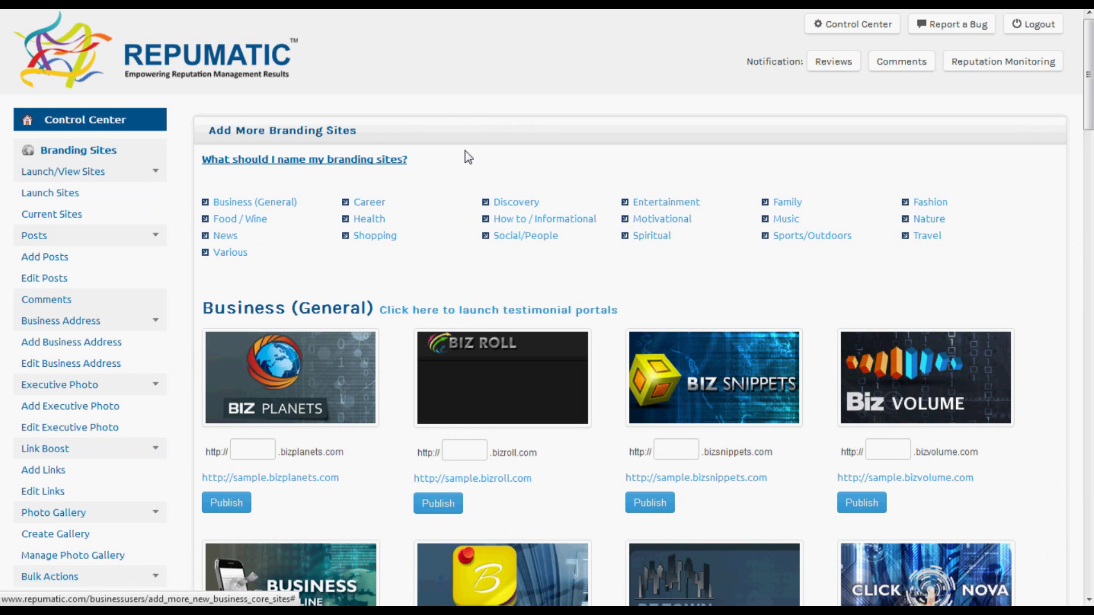
- Publish an Executive Inc Career site using the executive's name as the subdomain, then return to Control Center
click(293, 202)
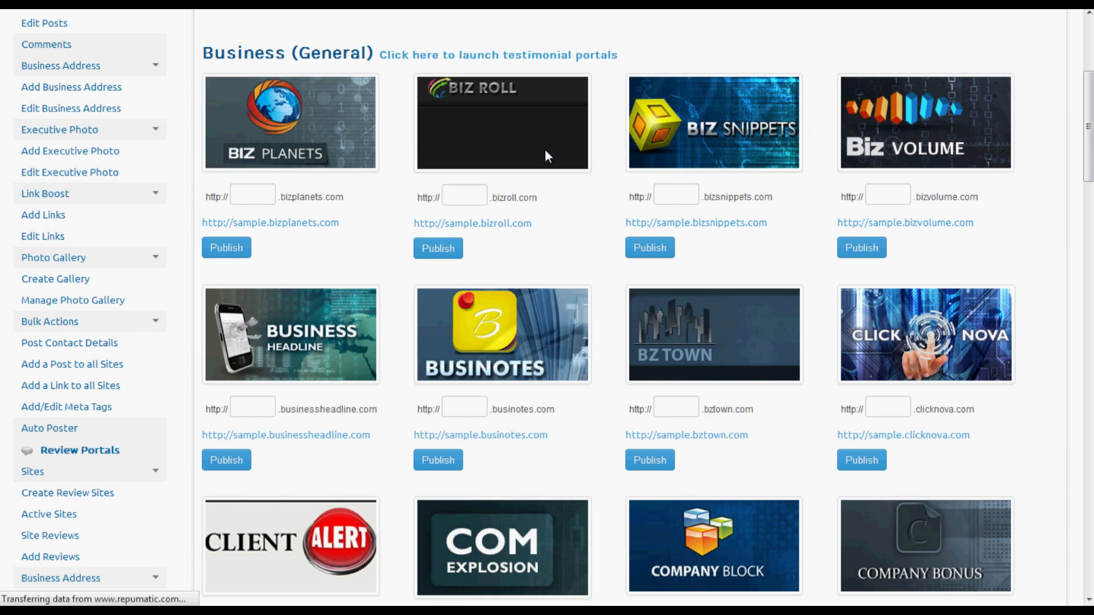
drag(1088, 136, 1089, 559)
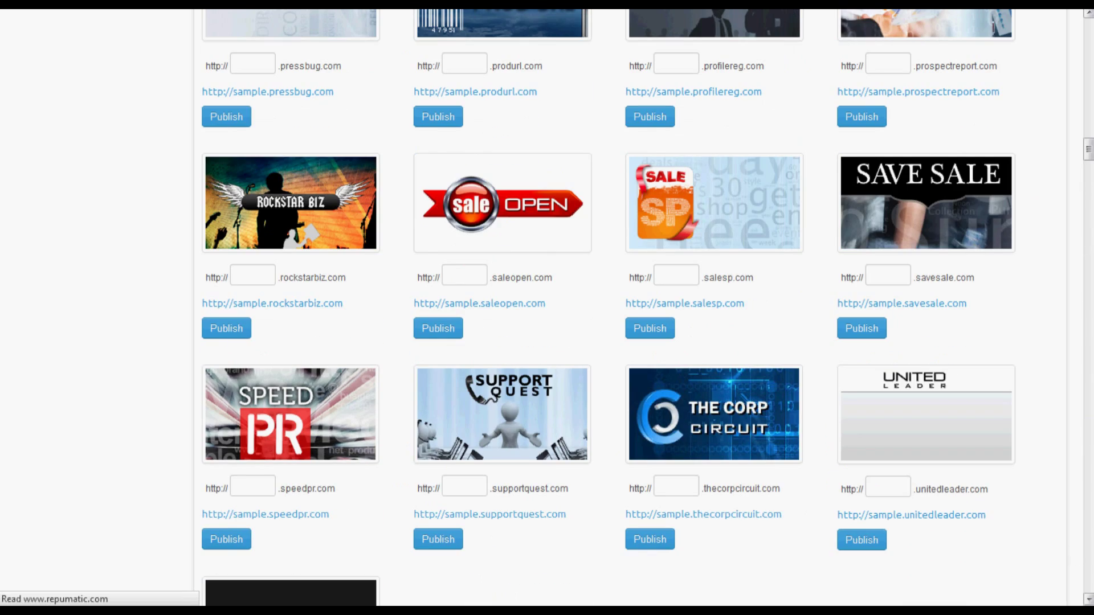
drag(1089, 151, 1090, 178)
click(245, 264)
text(jacksonsmith)
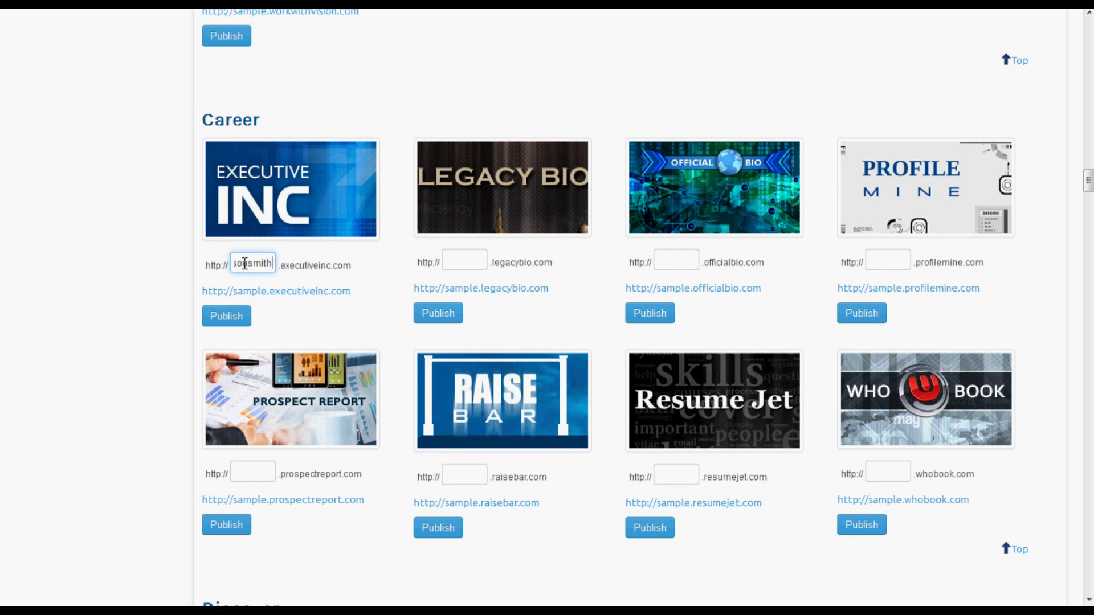
click(223, 321)
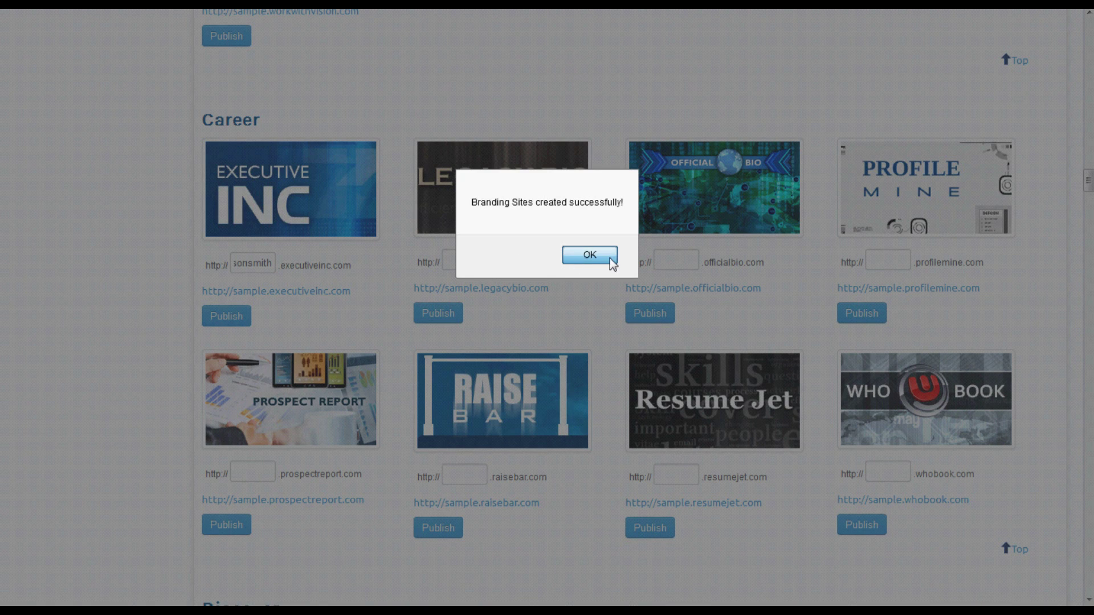
click(590, 255)
drag(1088, 182, 1088, 31)
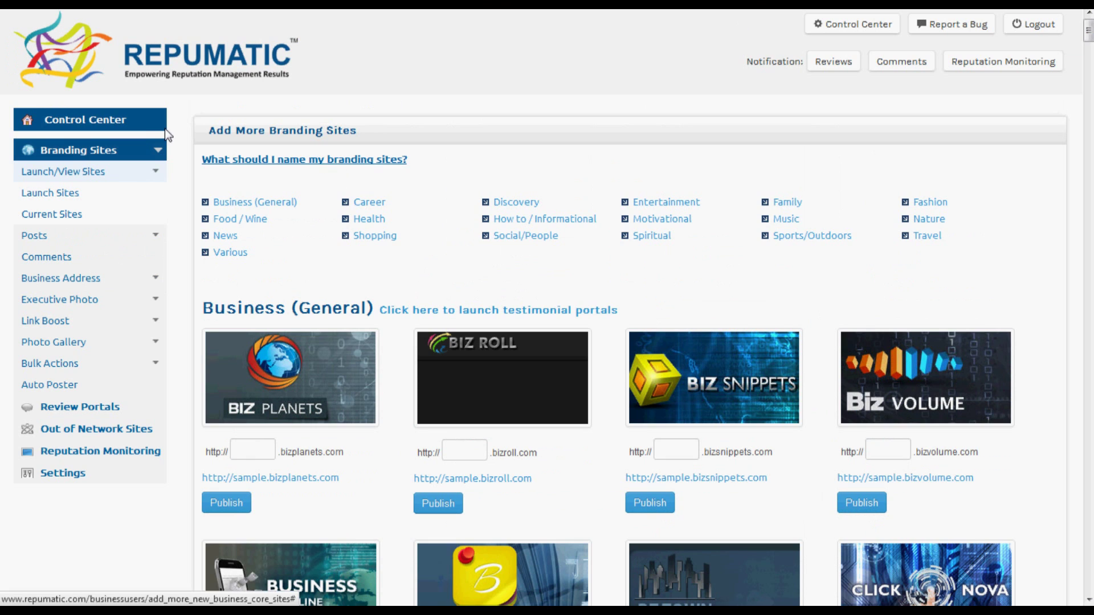
click(147, 124)
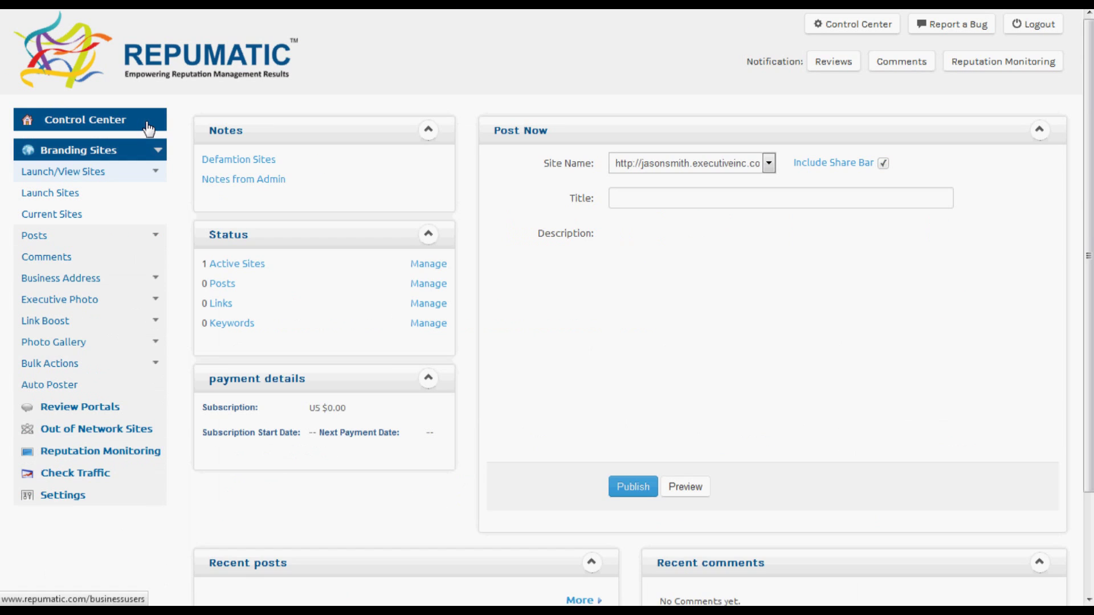
- Publish a post with the suggested career history title and pasted Lorem ipsum description
click(633, 201)
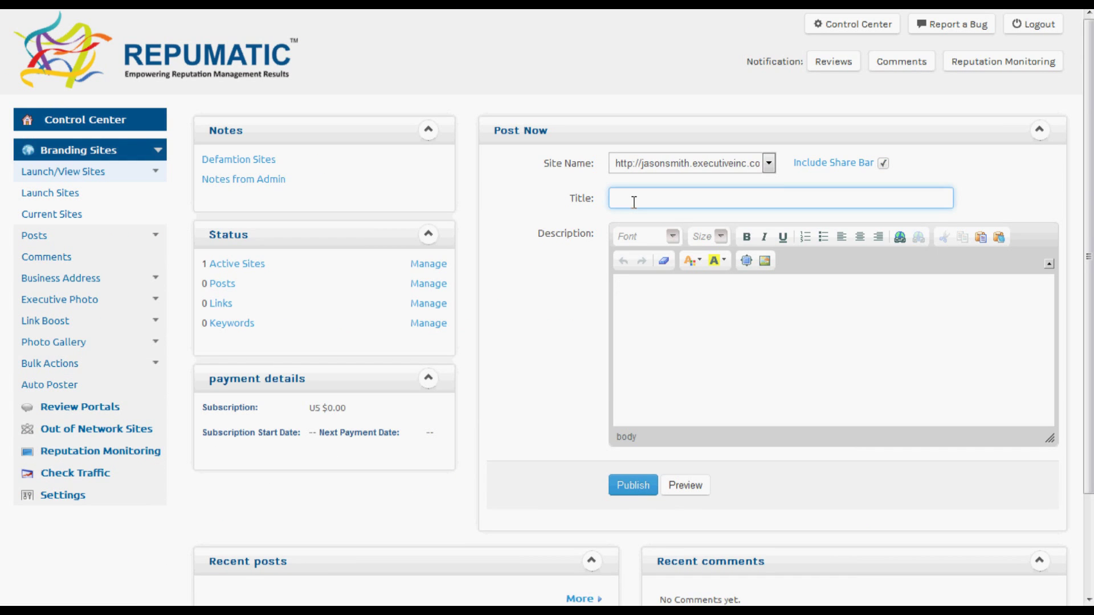
text(Ja)
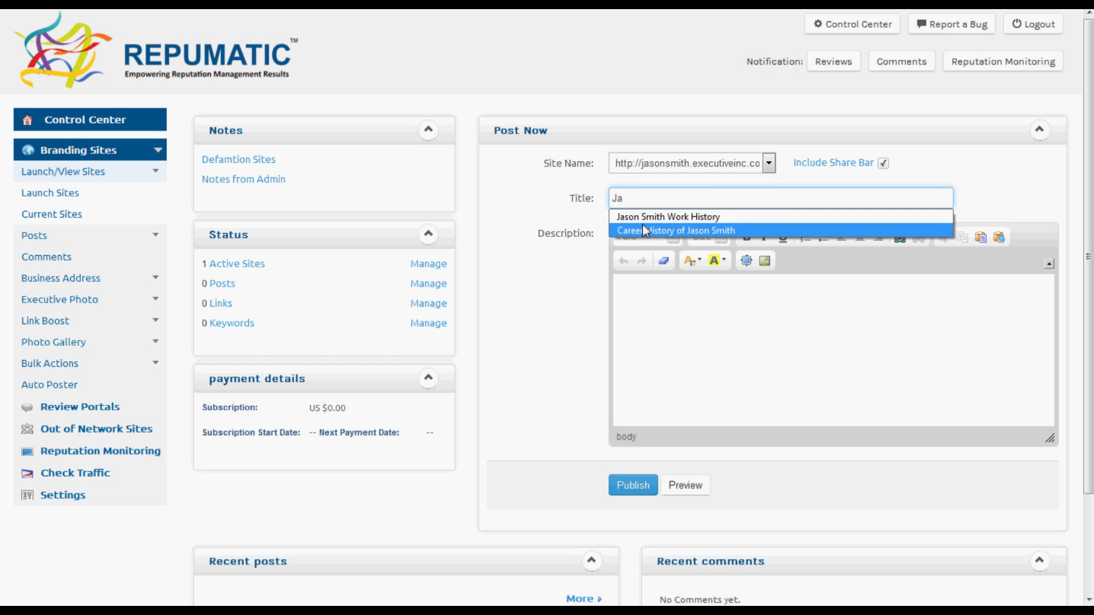
click(643, 229)
click(648, 289)
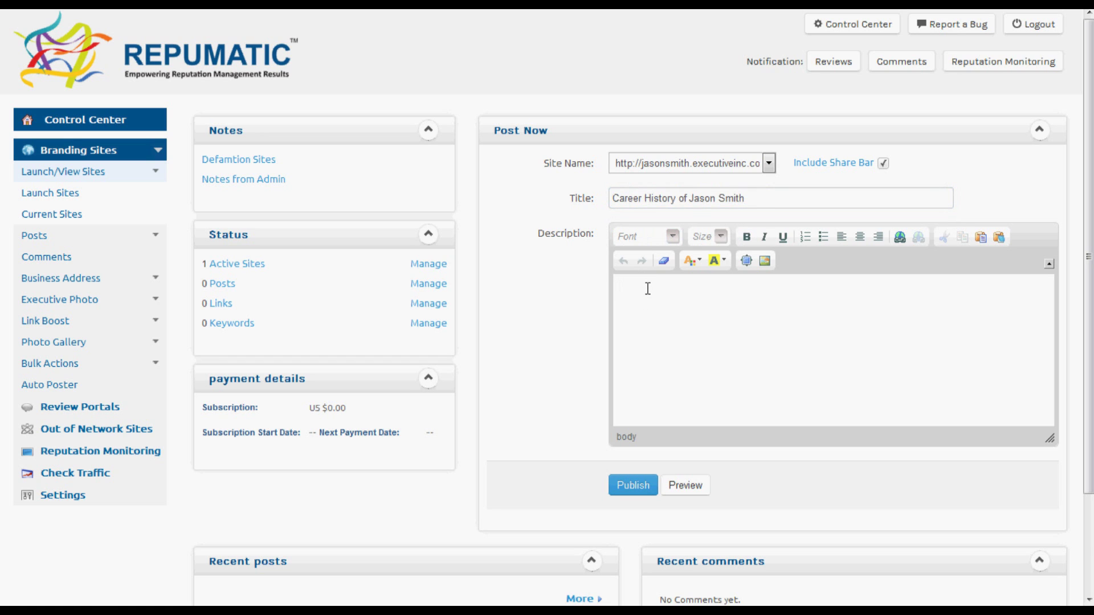
key(ctrl+v)
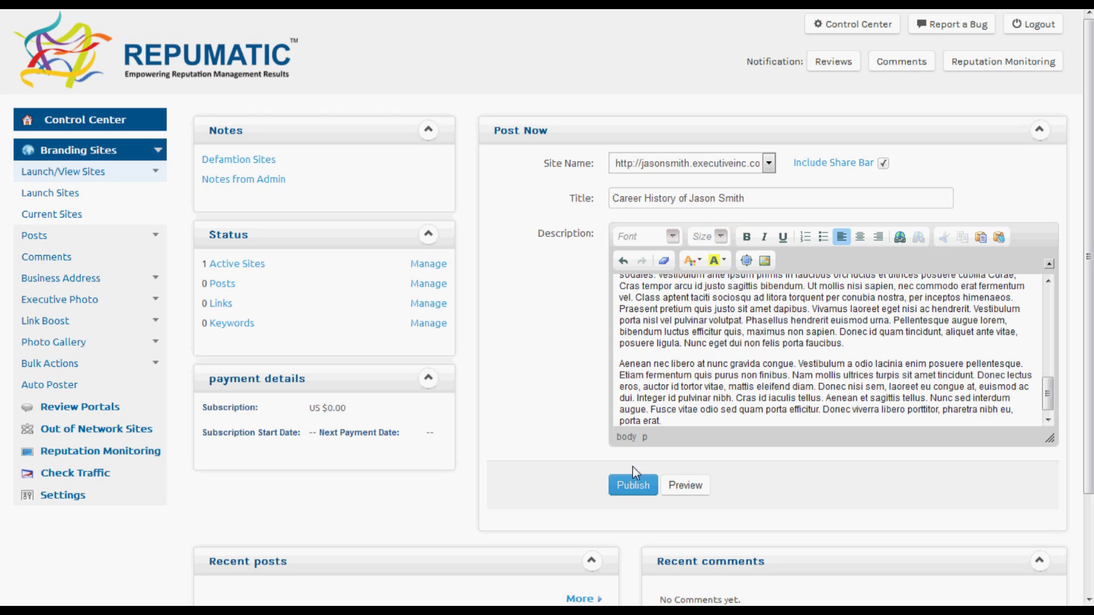
click(632, 486)
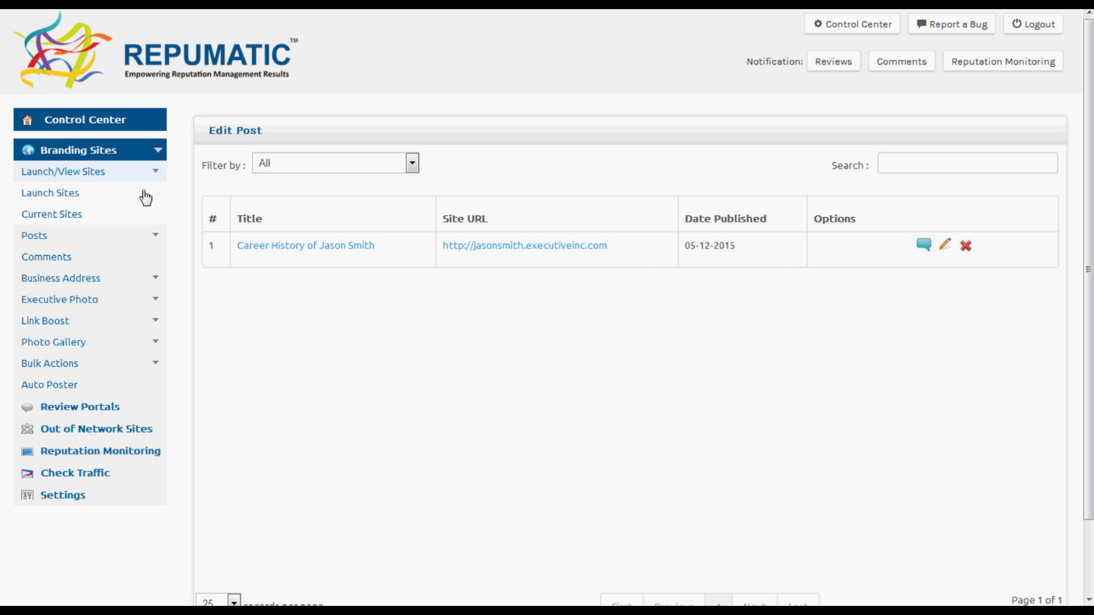
- Upload the executive portrait and write the bio 'HR Manager in Fresco, CA. Currently looking for employment opportunities in Chicago'
click(77, 216)
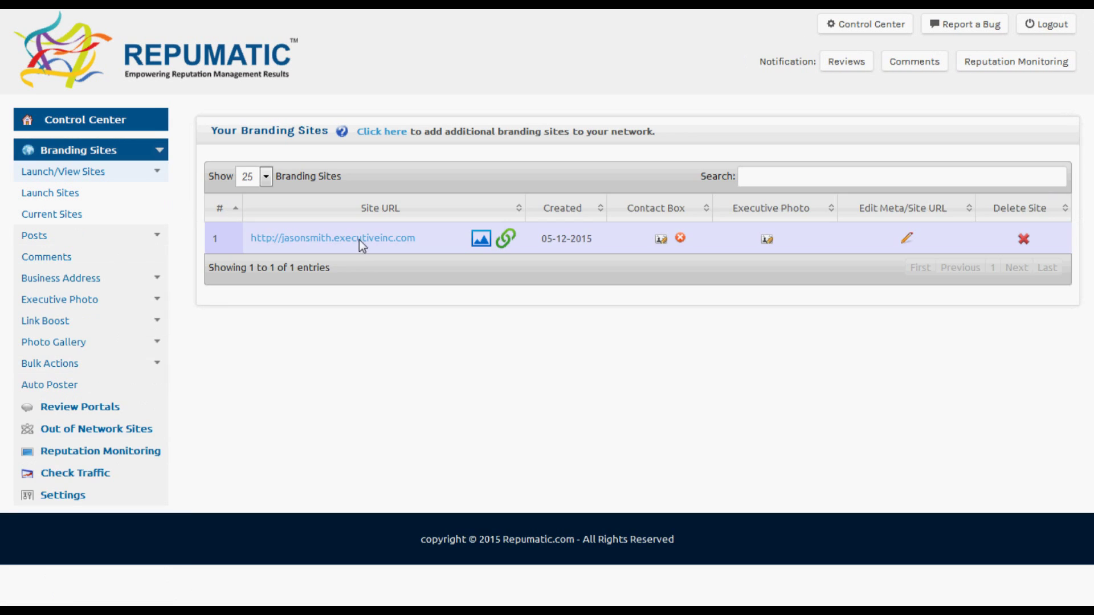
click(767, 240)
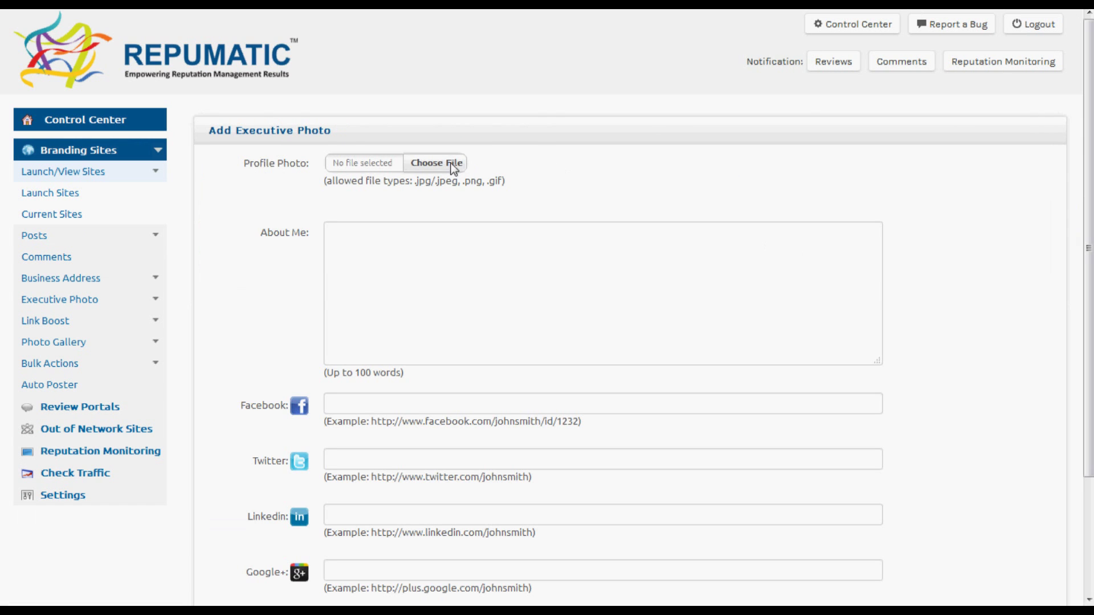
click(446, 161)
click(337, 71)
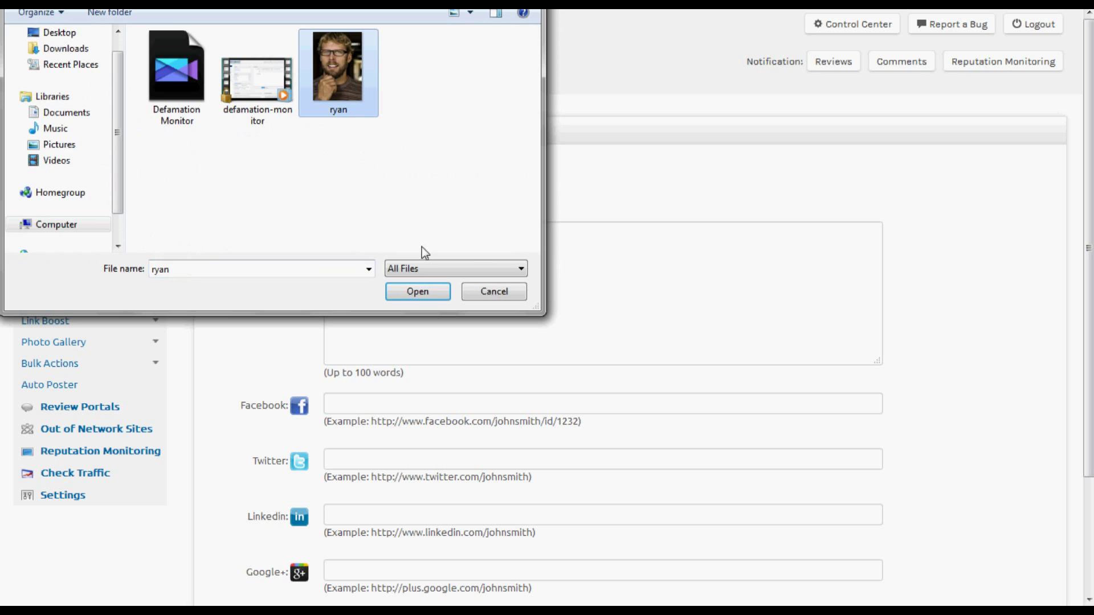
click(418, 291)
click(420, 268)
text(HR Manager in Fresco, CA. Current)
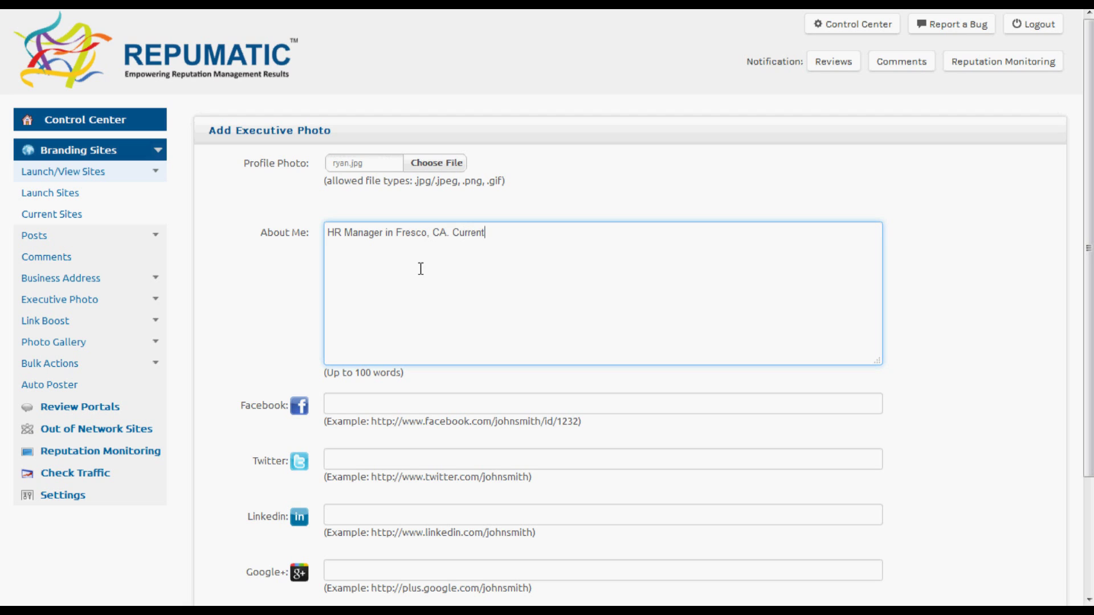
text(ly looking for employme)
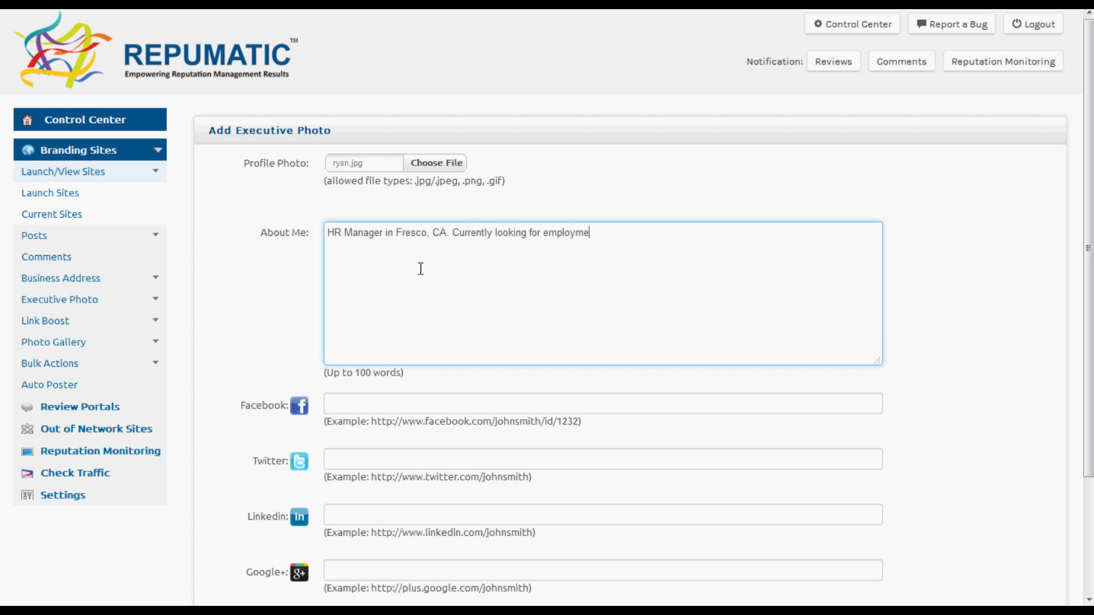
text(nt opportunities in Chicago.)
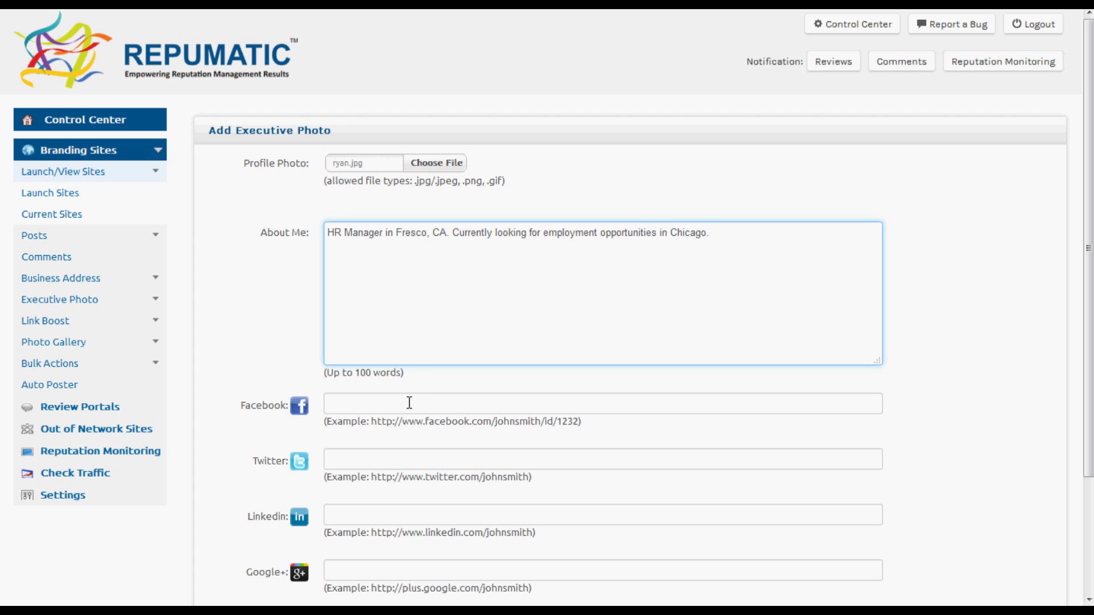
- Fill the Facebook, Twitter, LinkedIn and Google+ fields with the suggested profile addresses
click(409, 403)
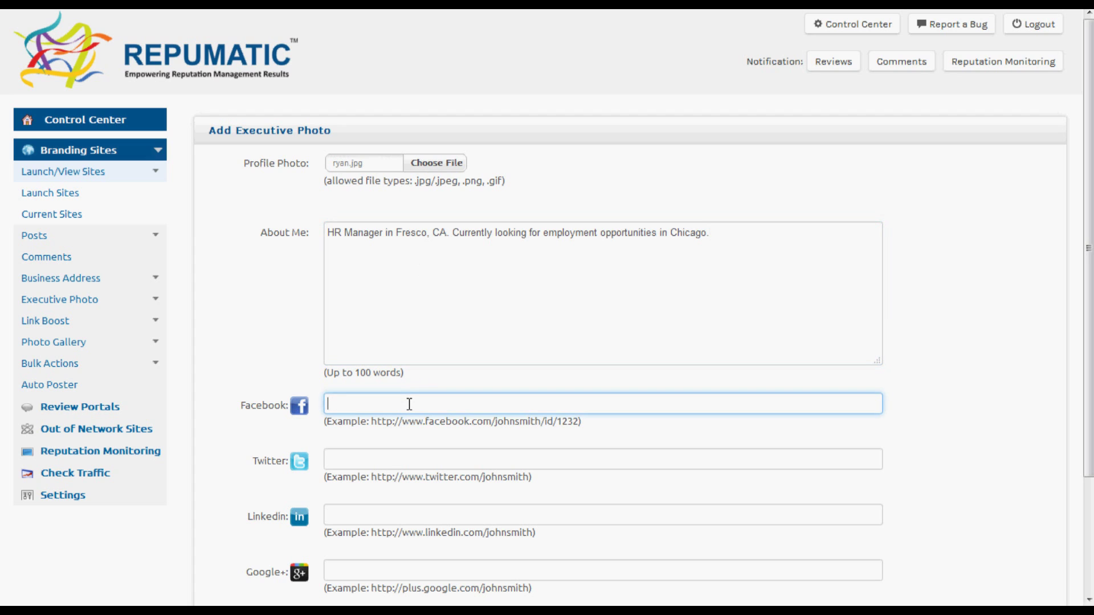
text(h)
click(406, 421)
click(403, 458)
text(h)
click(399, 477)
click(400, 515)
text(h)
click(398, 533)
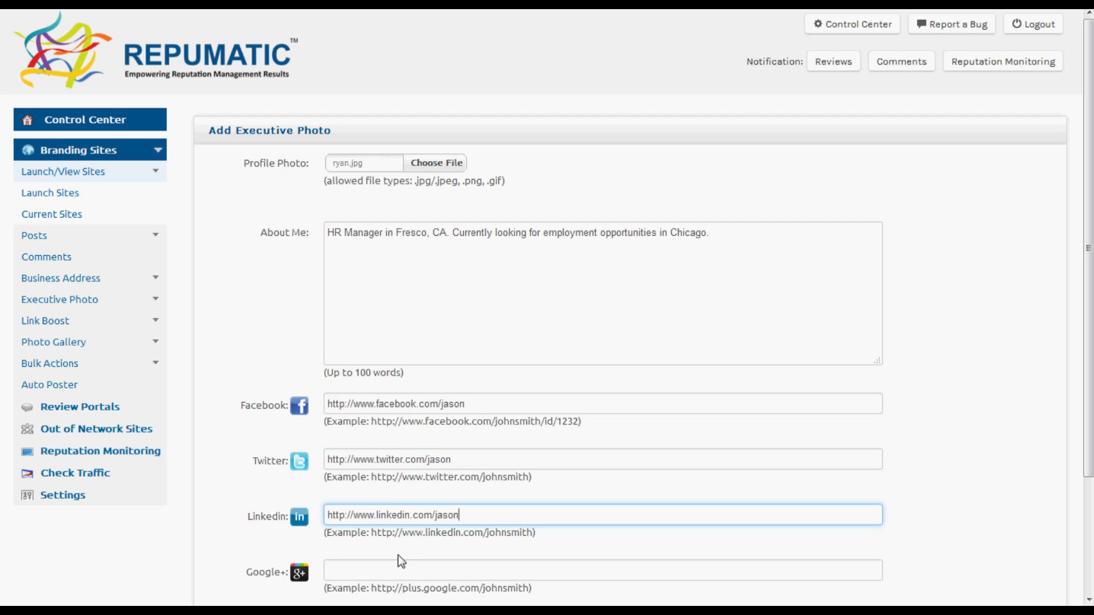
click(399, 570)
text(h)
click(395, 590)
- Save the profile, preview the live site, and go back to the sites list
scroll(1088, 410, down, 2)
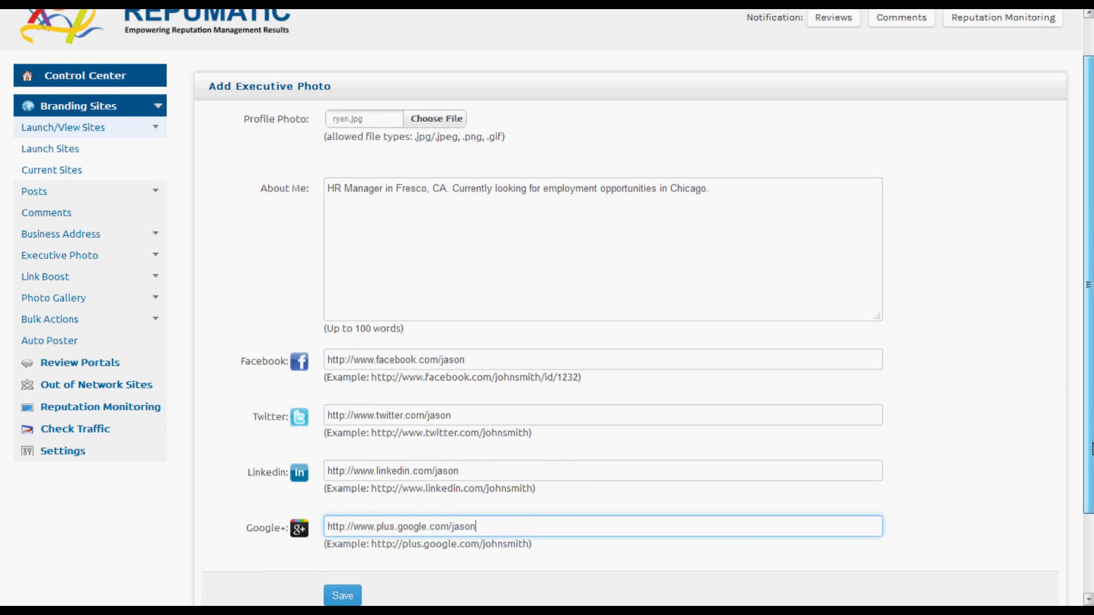
click(342, 558)
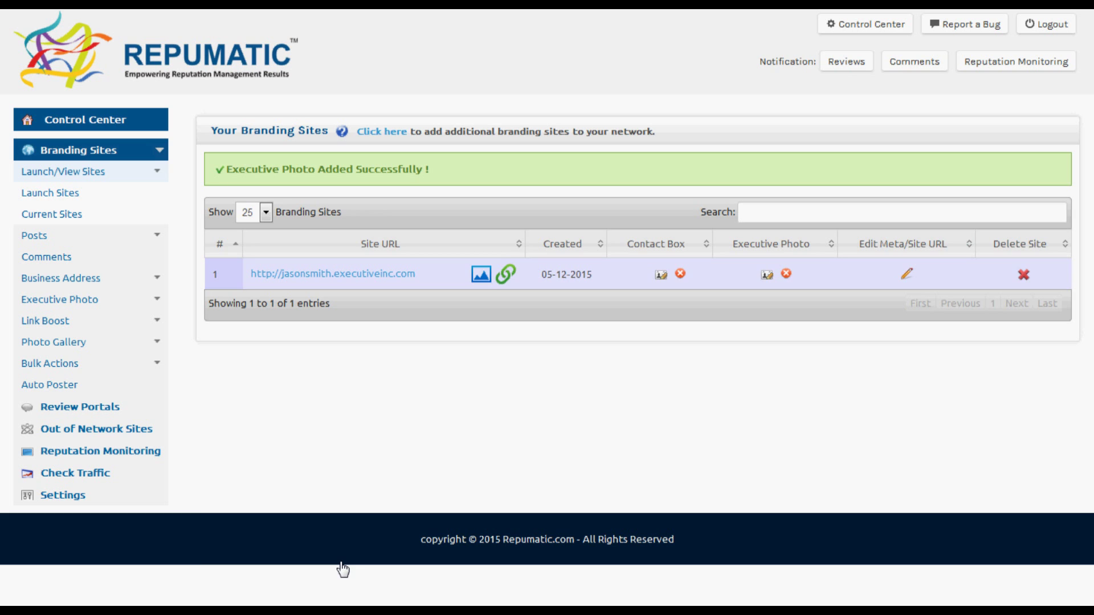
click(376, 274)
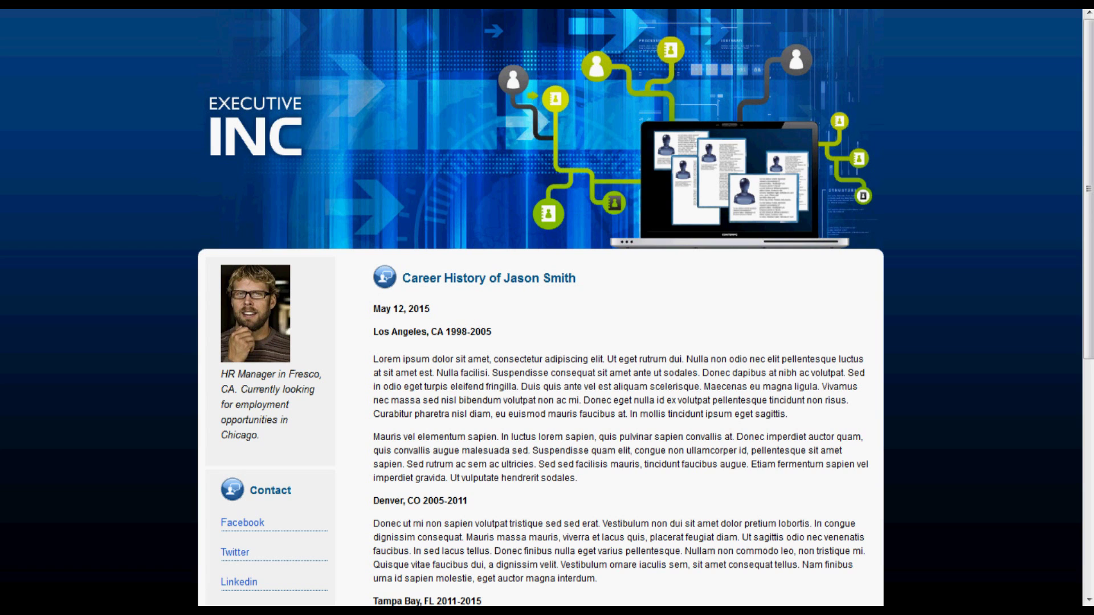
key(alt+Left)
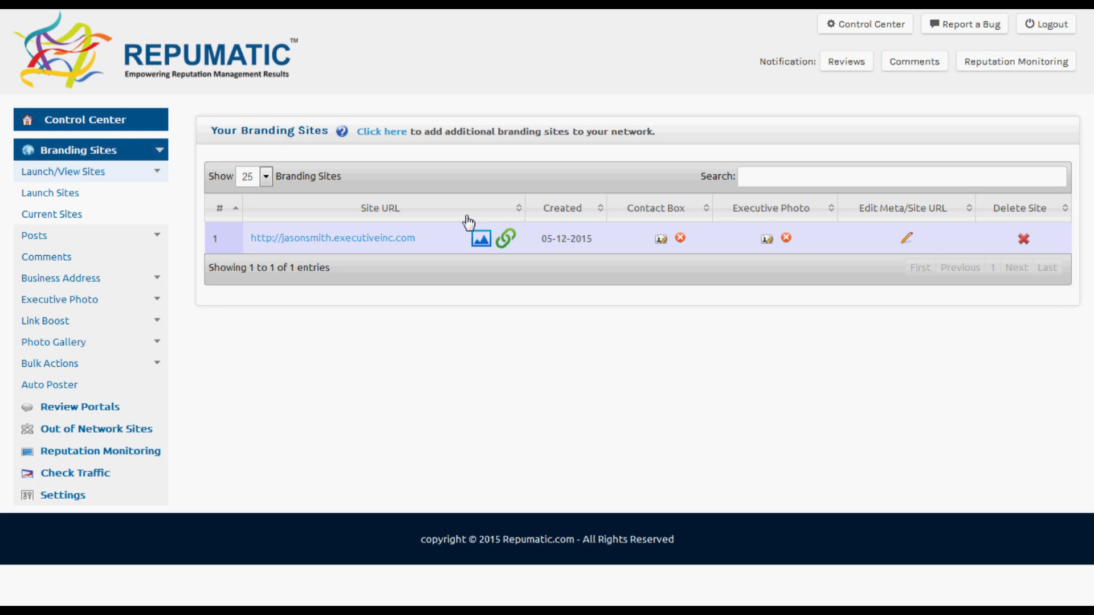
- Activate Executiveinc.com - Theme 2 for the site and open the live site to check it
click(479, 247)
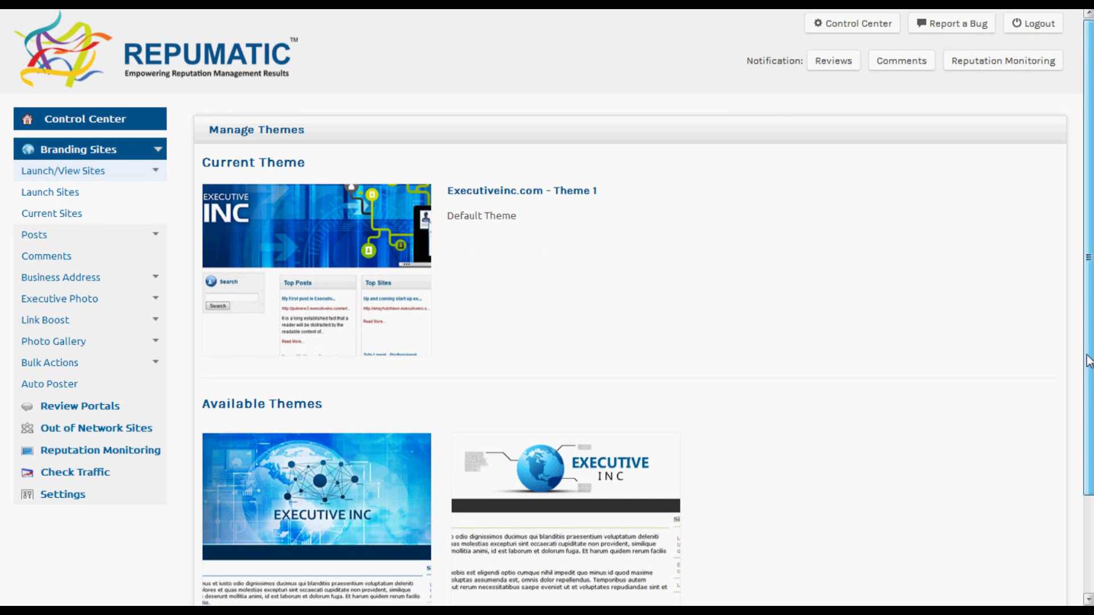
drag(1086, 339, 1086, 428)
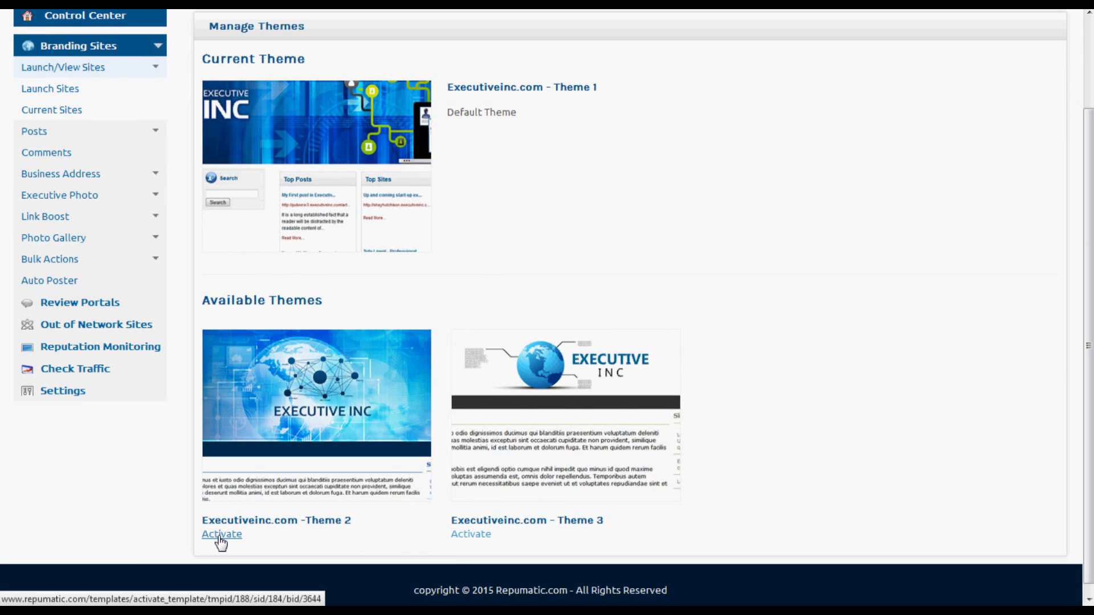
click(220, 538)
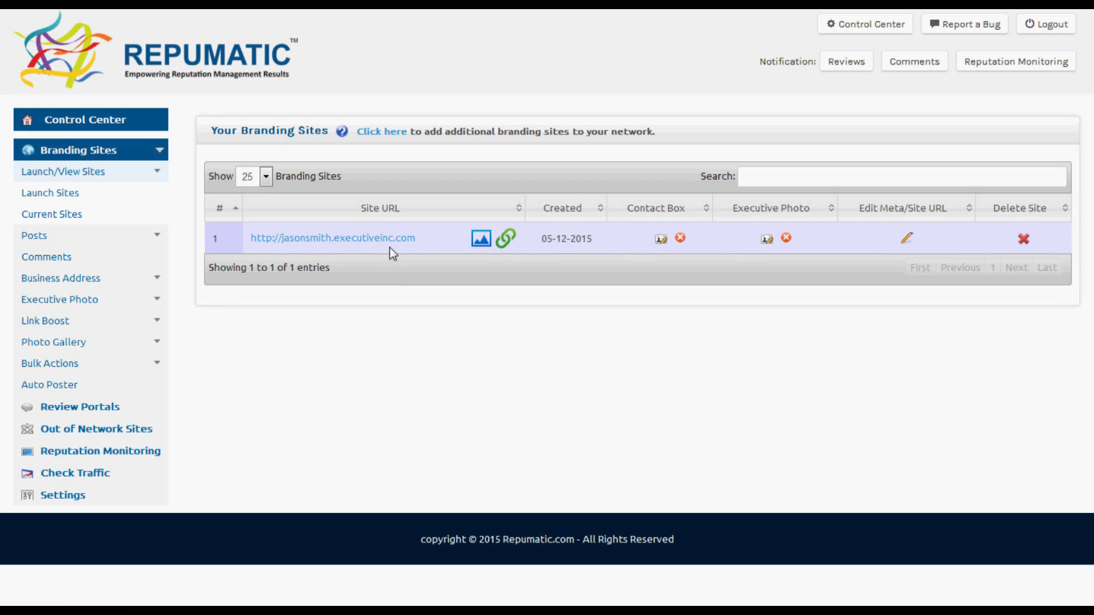
click(395, 243)
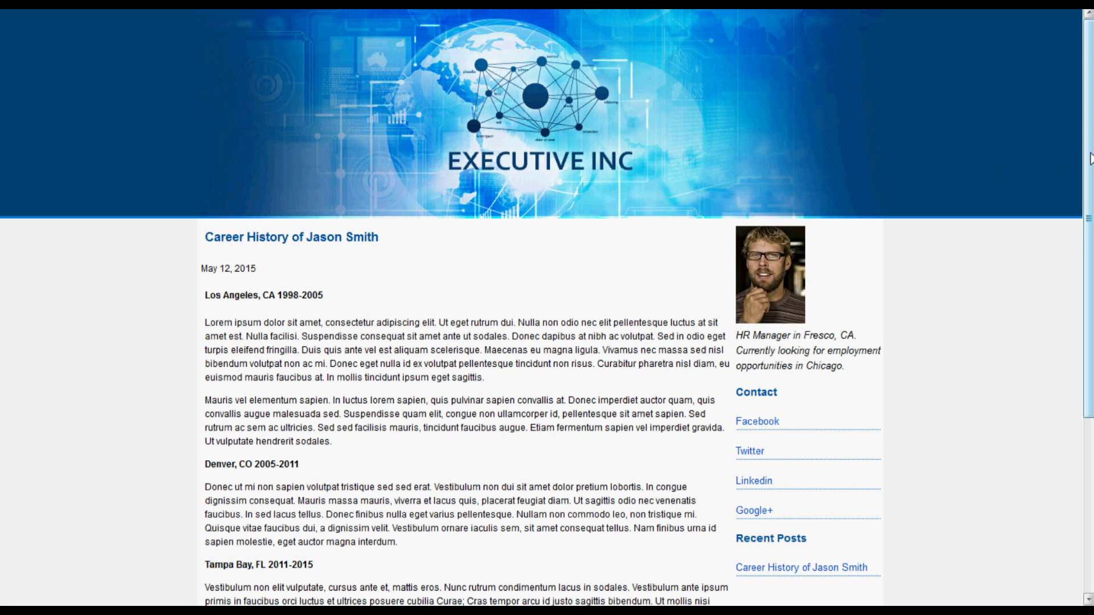
drag(1090, 159, 1090, 304)
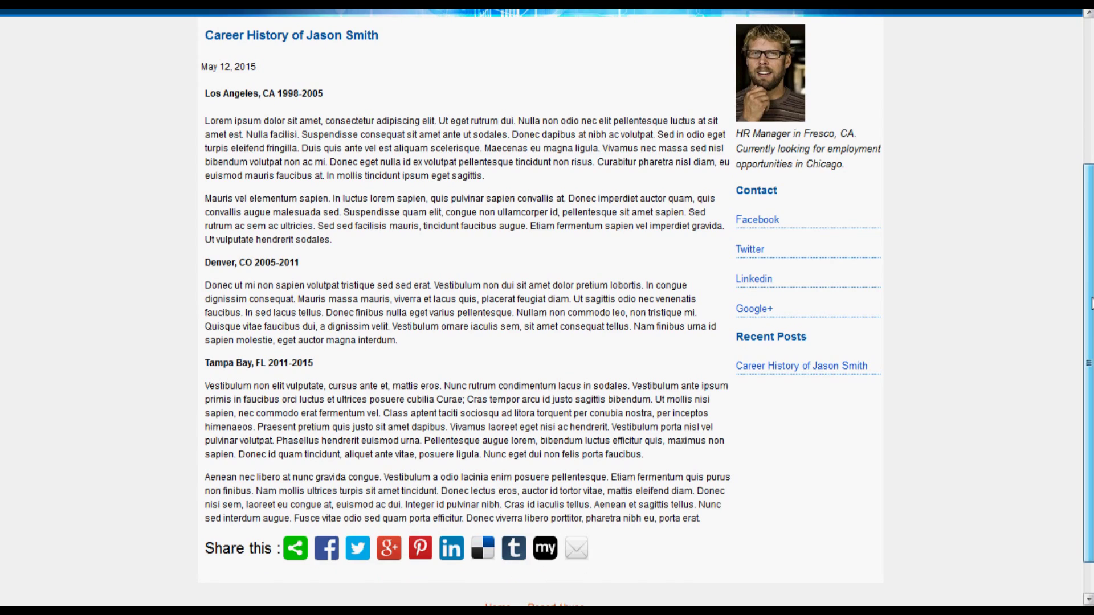
scroll(1091, 303, up, 4)
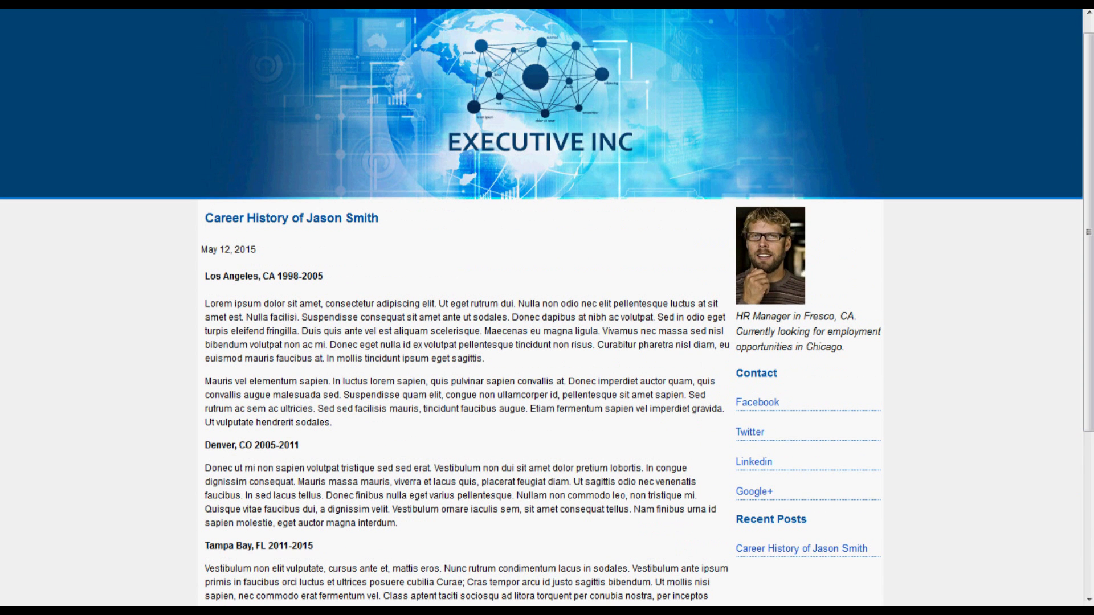
key(ctrl+w)
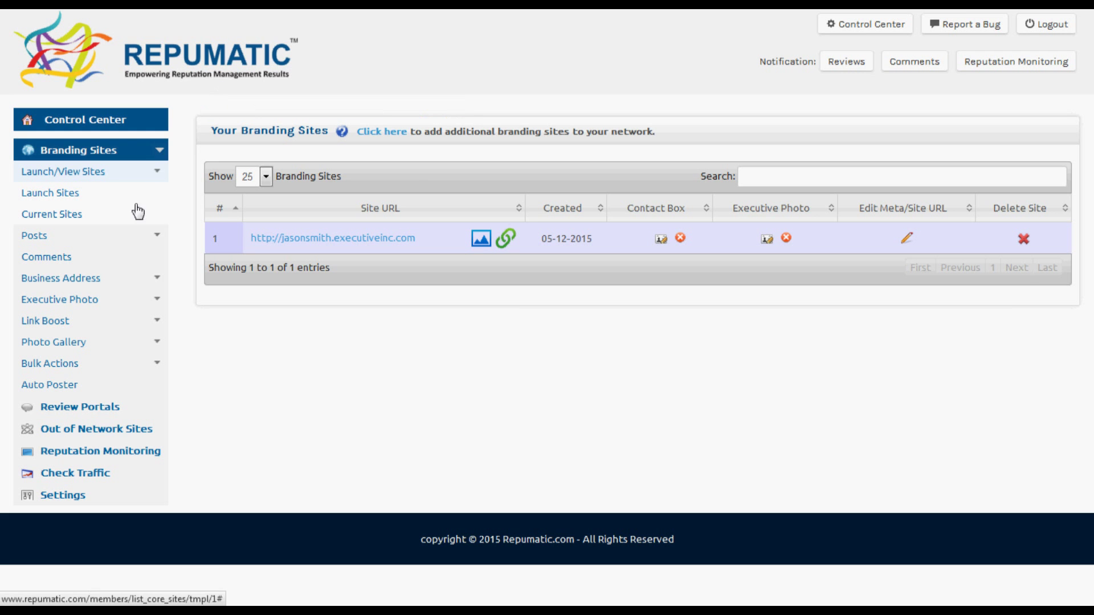
- Update the career history post from Posts > Edit Posts, then open the live site
click(128, 235)
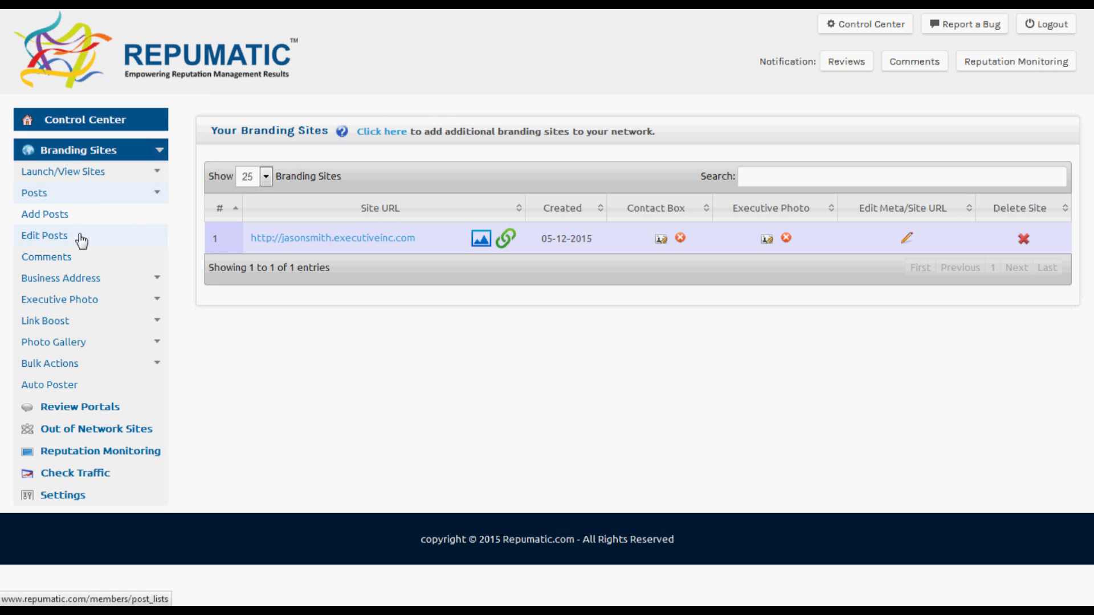
click(81, 238)
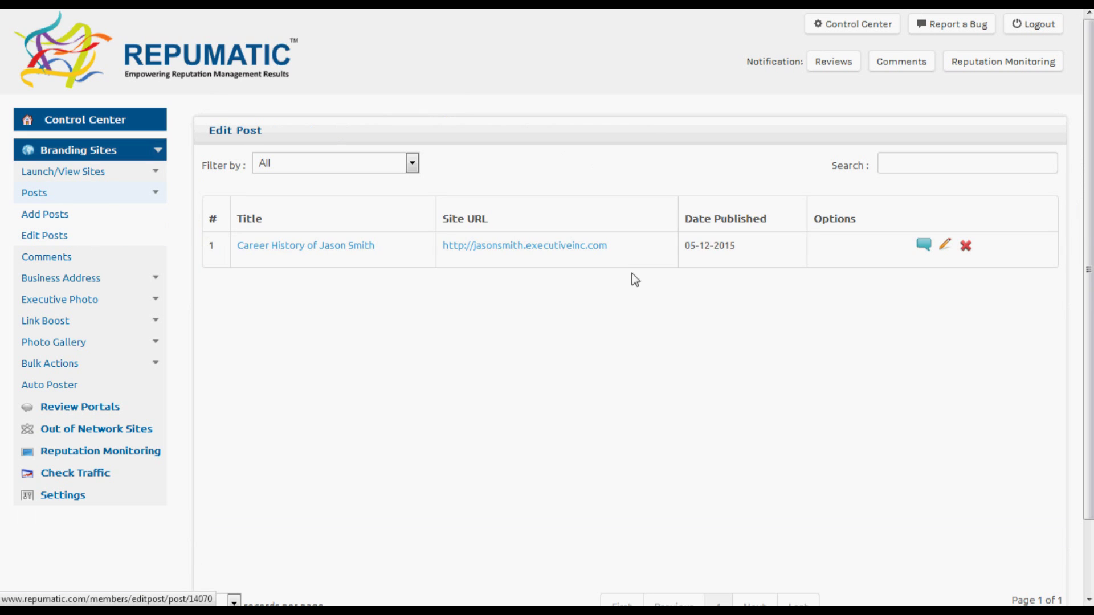
click(945, 247)
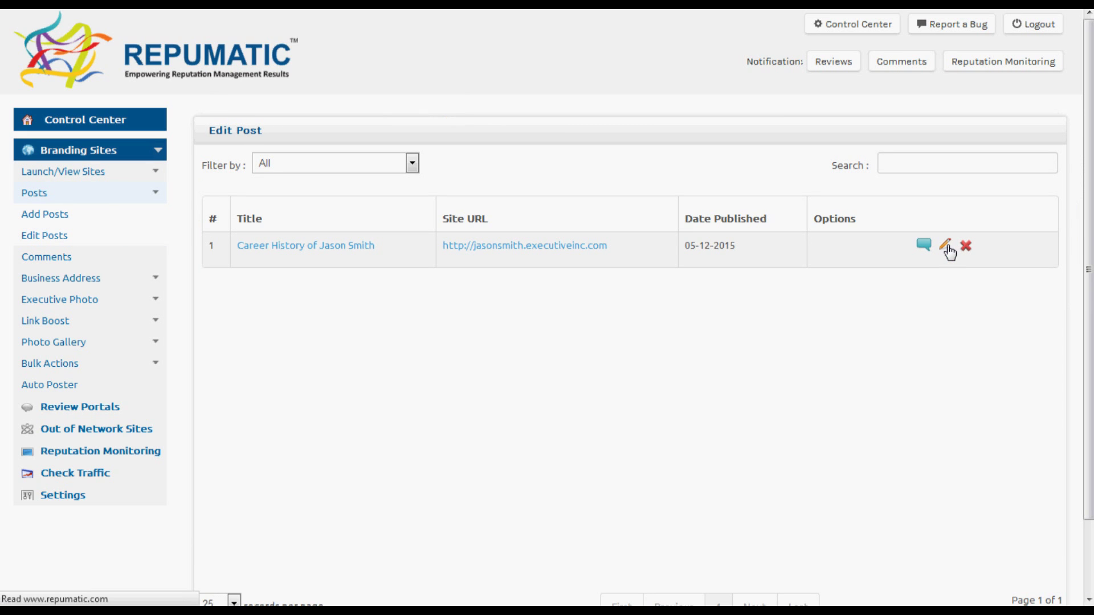
scroll(684, 341, down, 1)
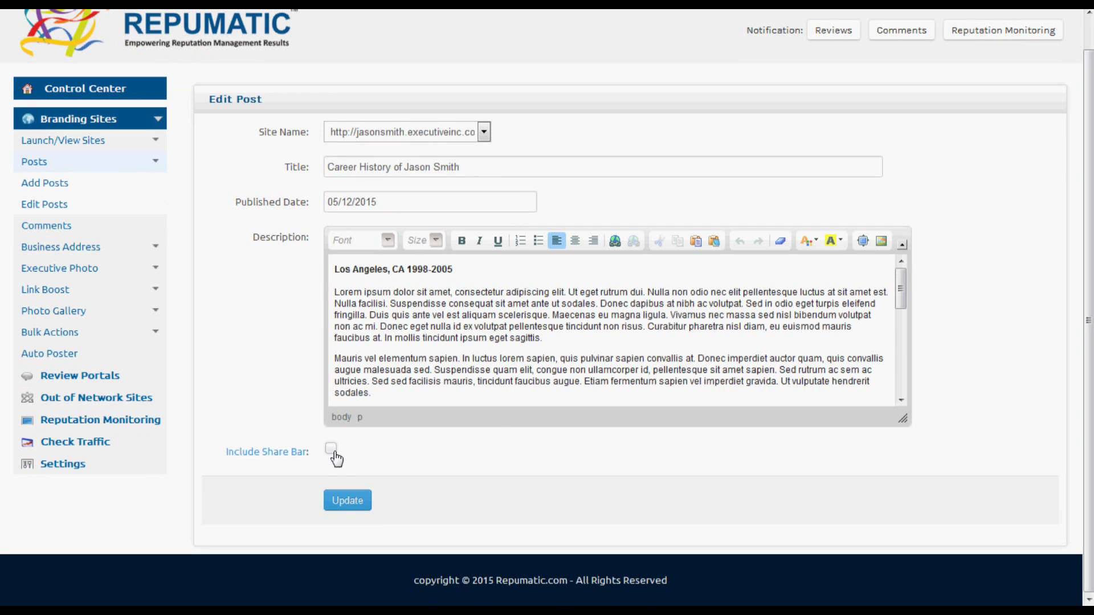
click(347, 500)
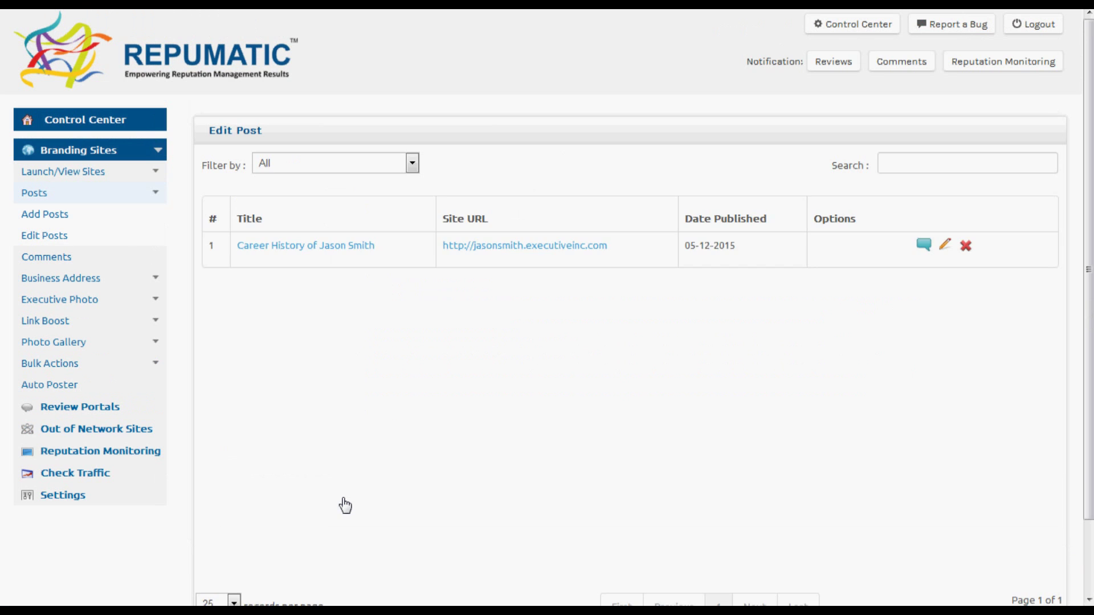
click(474, 247)
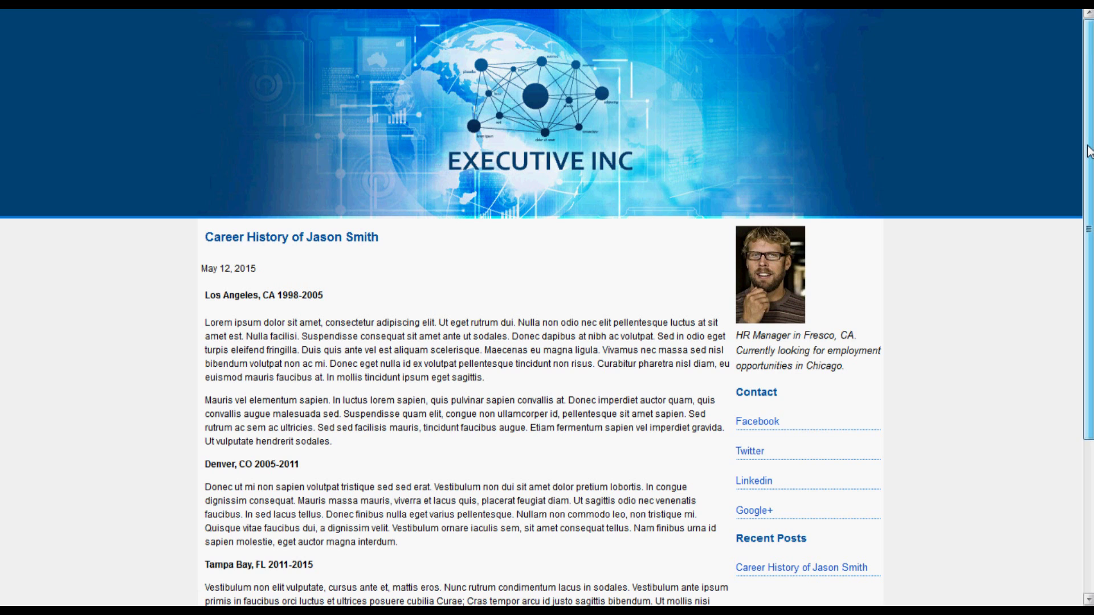
- Scroll through the live career history post in the Executive Inc globe theme
mouse_move(1089, 151)
mouse_down()
mouse_move(1089, 283)
mouse_move(1089, 150)
mouse_up()
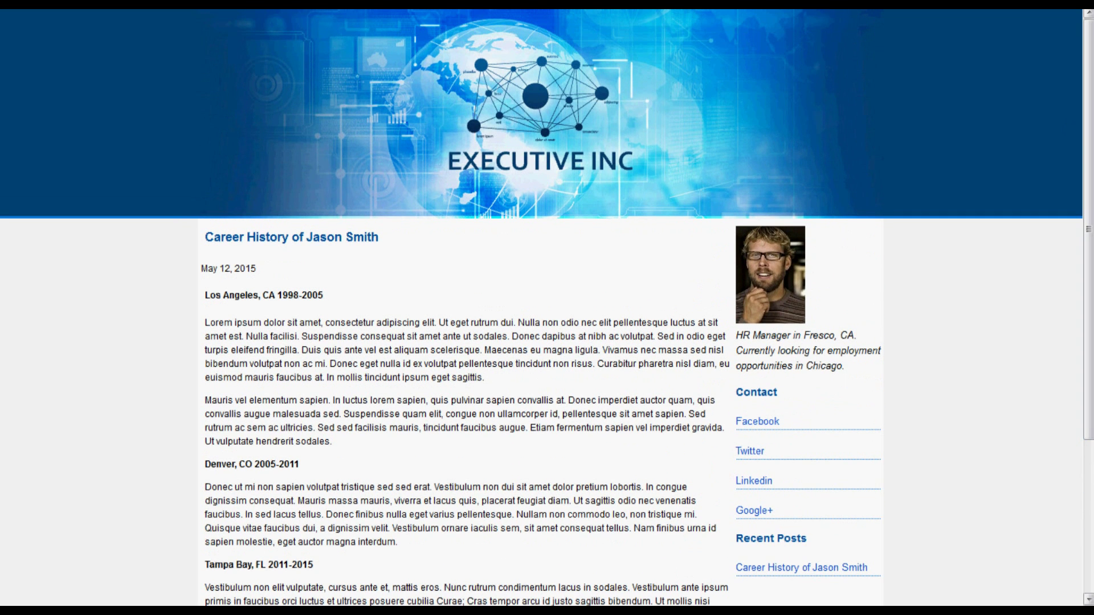